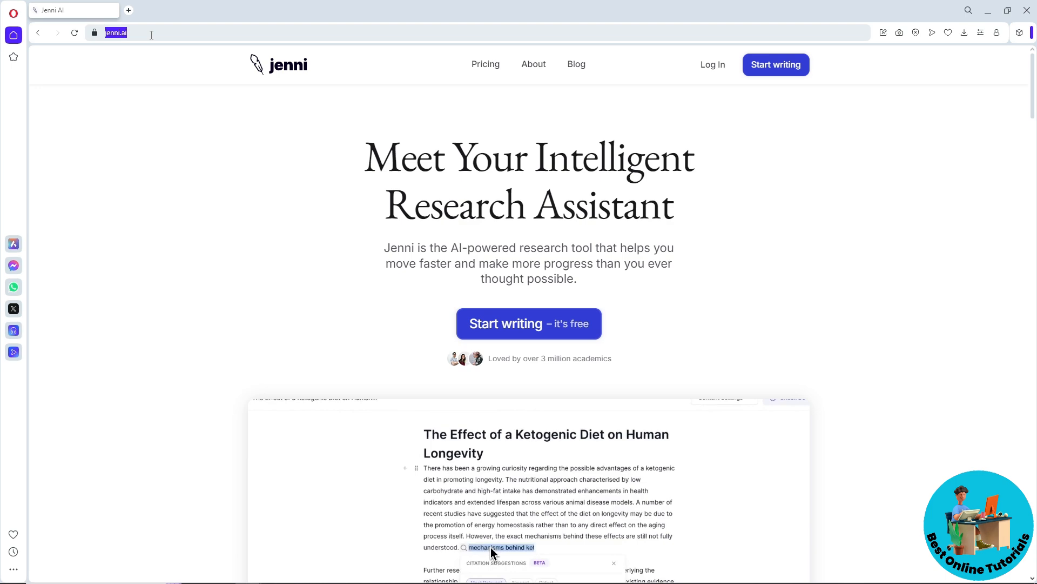
Load jenni.ai, start the free writing sign-up, and register with a Google account.
{"action": "key", "text": "Return"}
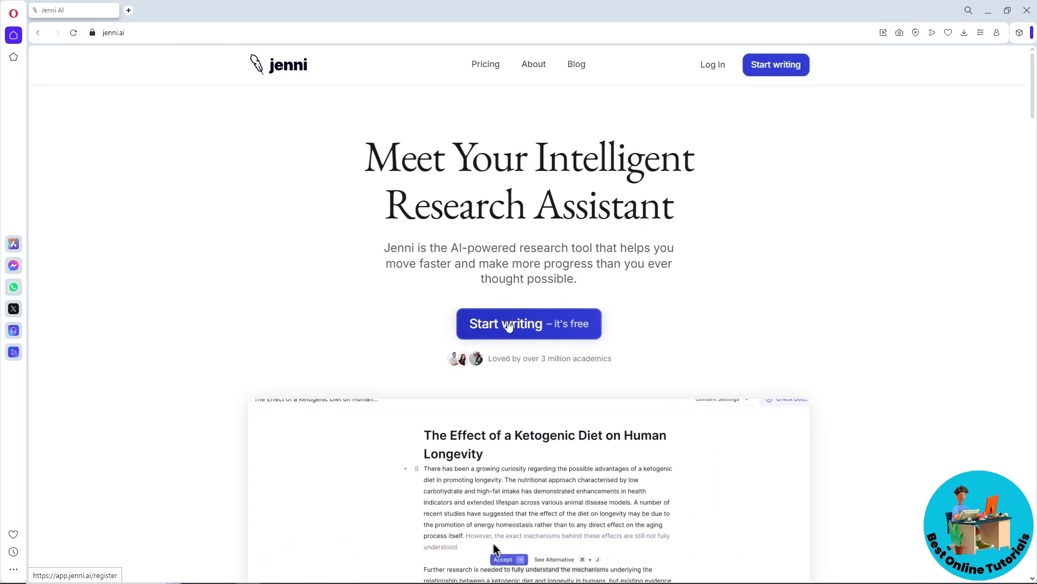
{"action": "left_click", "coordinate": [524, 328]}
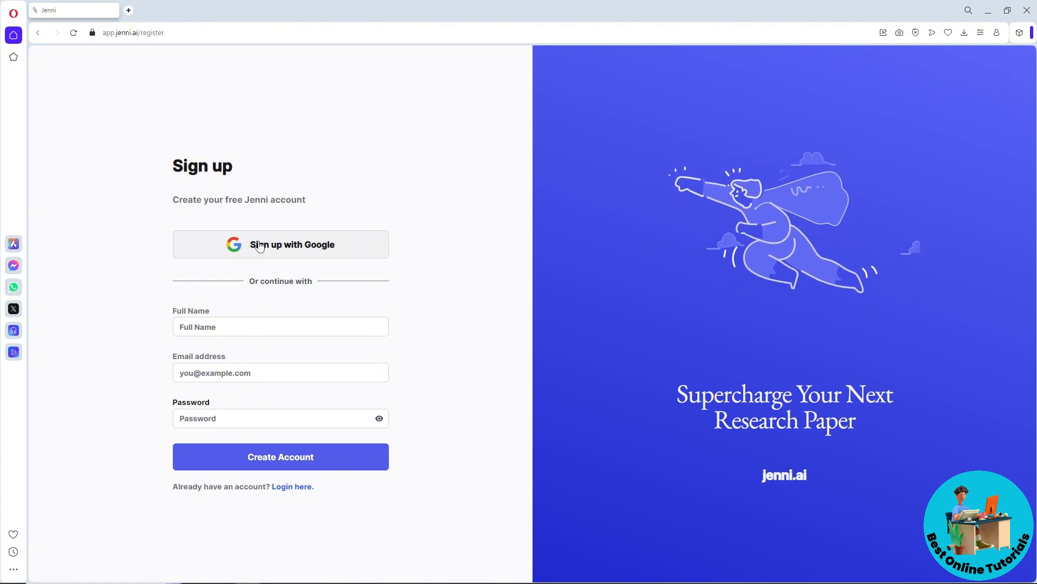
{"action": "left_click", "coordinate": [261, 247]}
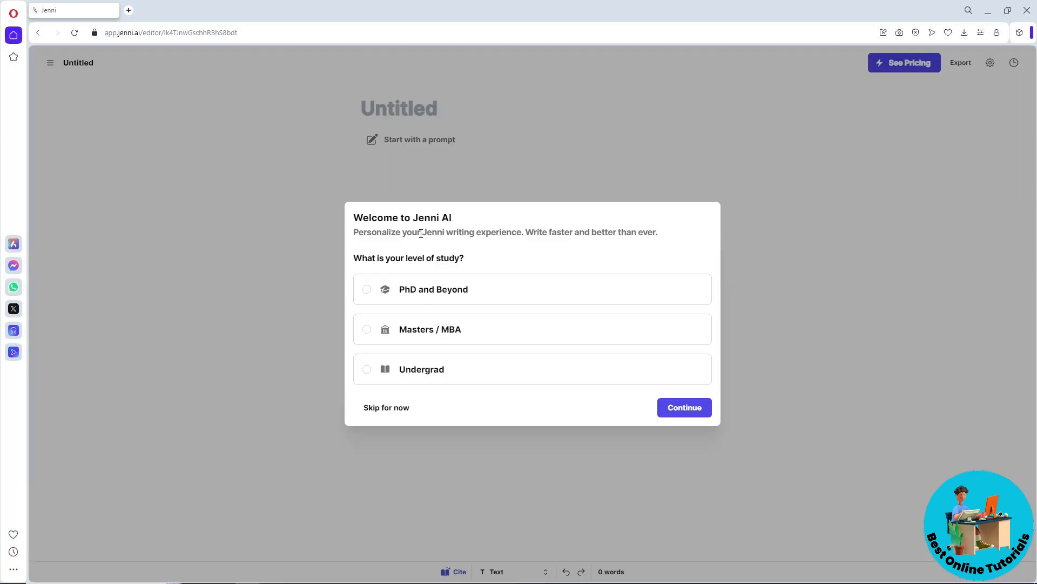
Choose Undergrad as the level of study and continue the onboarding.
{"action": "left_click", "coordinate": [460, 297]}
{"action": "left_click", "coordinate": [456, 331]}
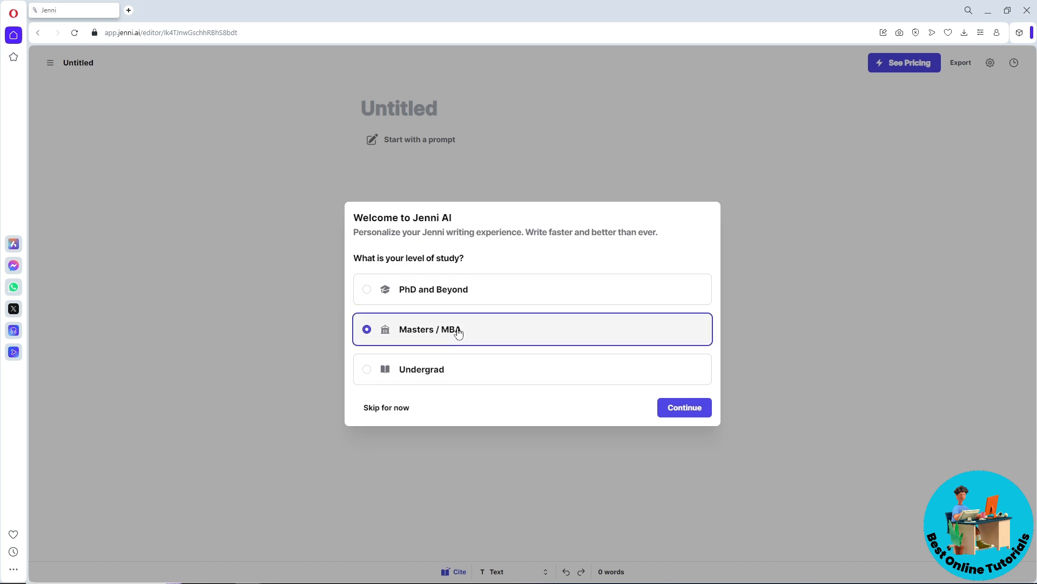
{"action": "left_click", "coordinate": [451, 370]}
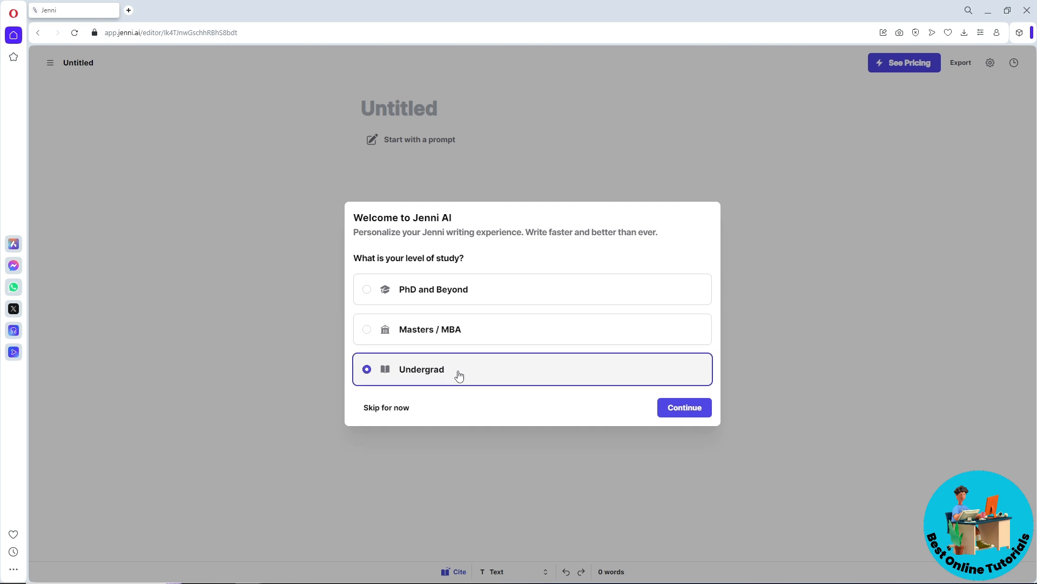
{"action": "left_click", "coordinate": [670, 414]}
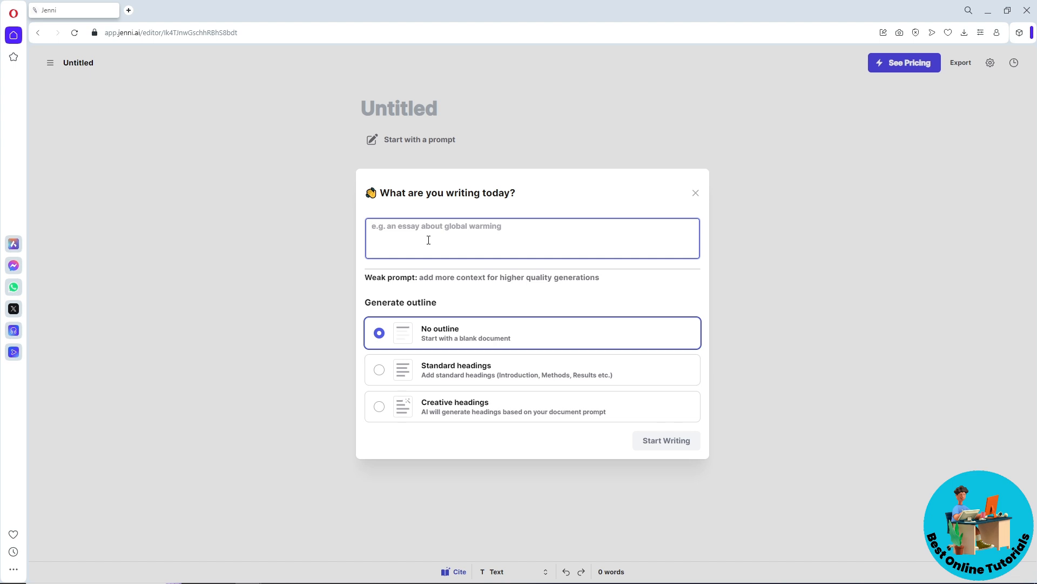
Start the document with the prompt "An essay on the history of video games" and an outline of creative headings.
{"action": "type", "text": "an essay on the history of video games"}
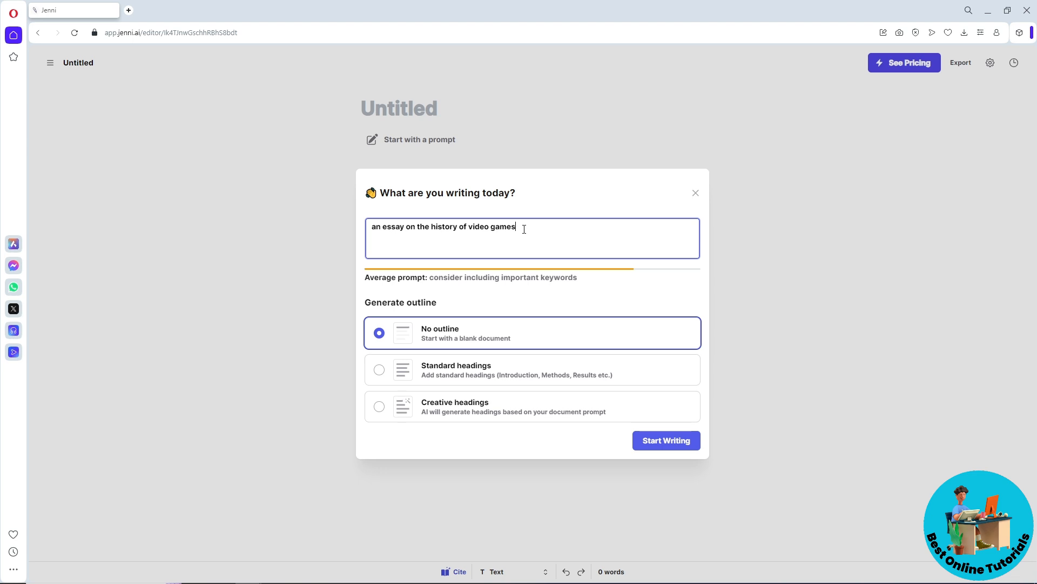
{"action": "left_click_drag", "start_coordinate": [378, 227], "coordinate": [372, 227]}
{"action": "type", "text": "A"}
{"action": "left_click_drag", "start_coordinate": [537, 227], "coordinate": [336, 229]}
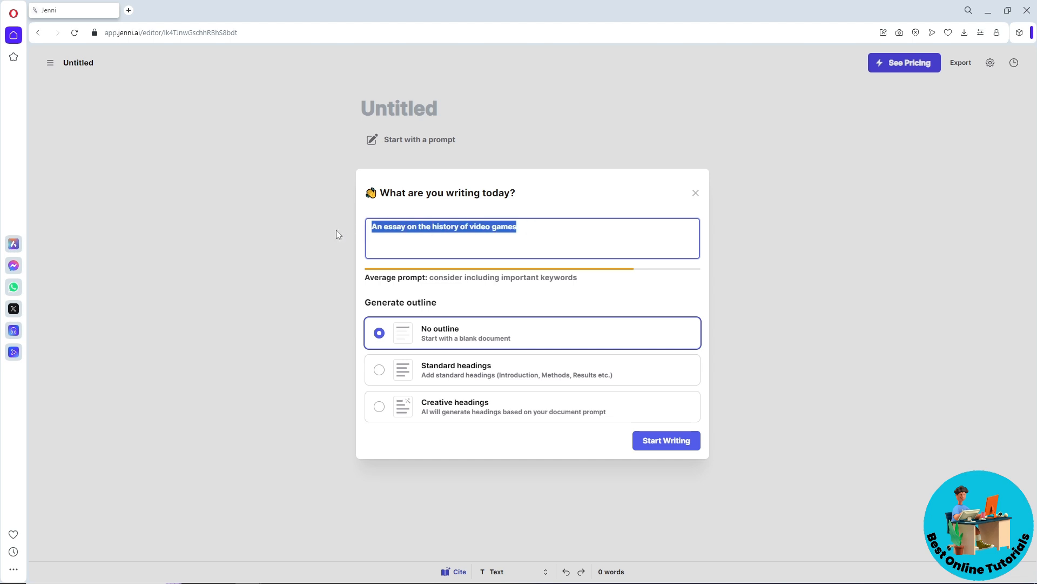
{"action": "left_click", "coordinate": [429, 234]}
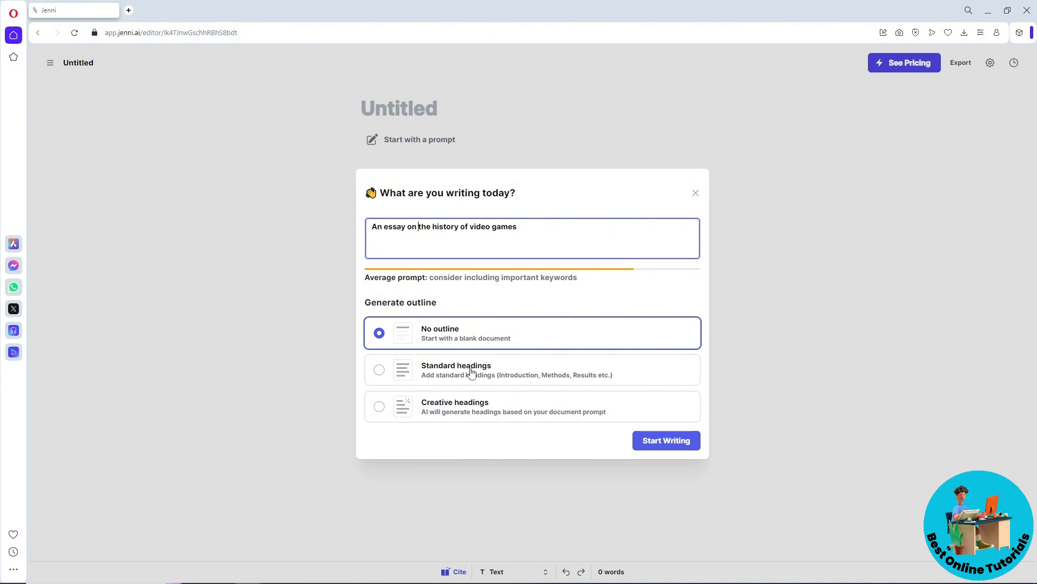
{"action": "left_click", "coordinate": [468, 412]}
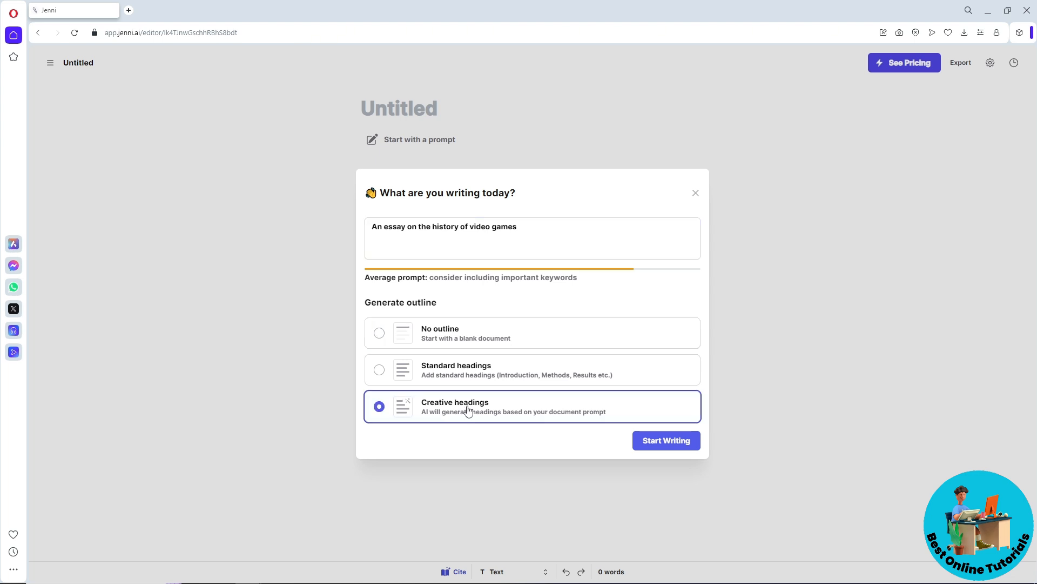
{"action": "left_click", "coordinate": [667, 443]}
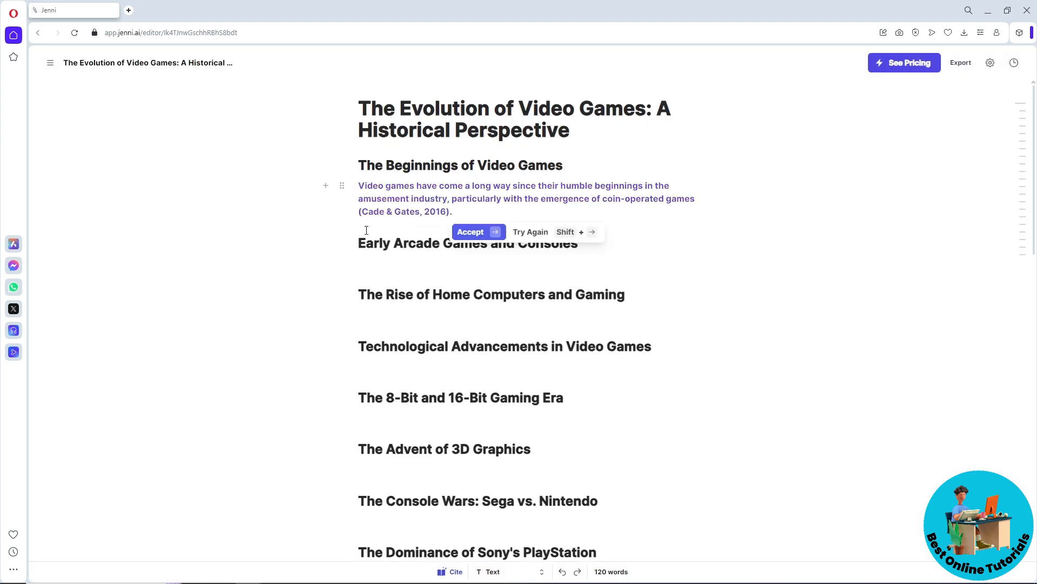
Regenerate and accept the opening suggestion under "The Beginnings of Video Games", and request a suggestion under "Early Arcade Games and Consoles".
{"action": "scroll", "coordinate": [417, 320], "scroll_direction": "down", "scroll_amount": 6}
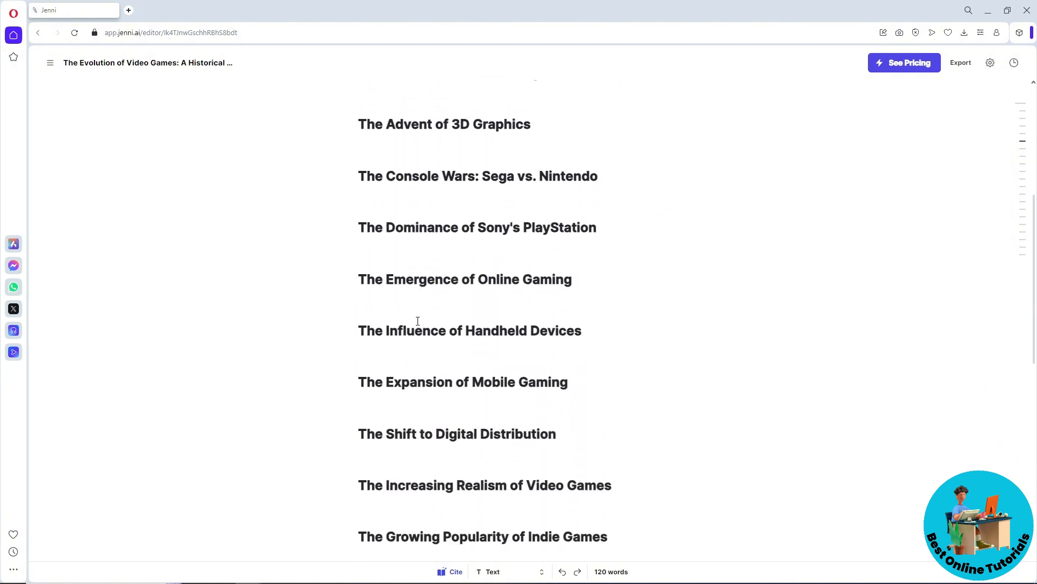
{"action": "scroll", "coordinate": [417, 321], "scroll_direction": "down", "scroll_amount": 2}
{"action": "scroll", "coordinate": [418, 321], "scroll_direction": "down", "scroll_amount": 3}
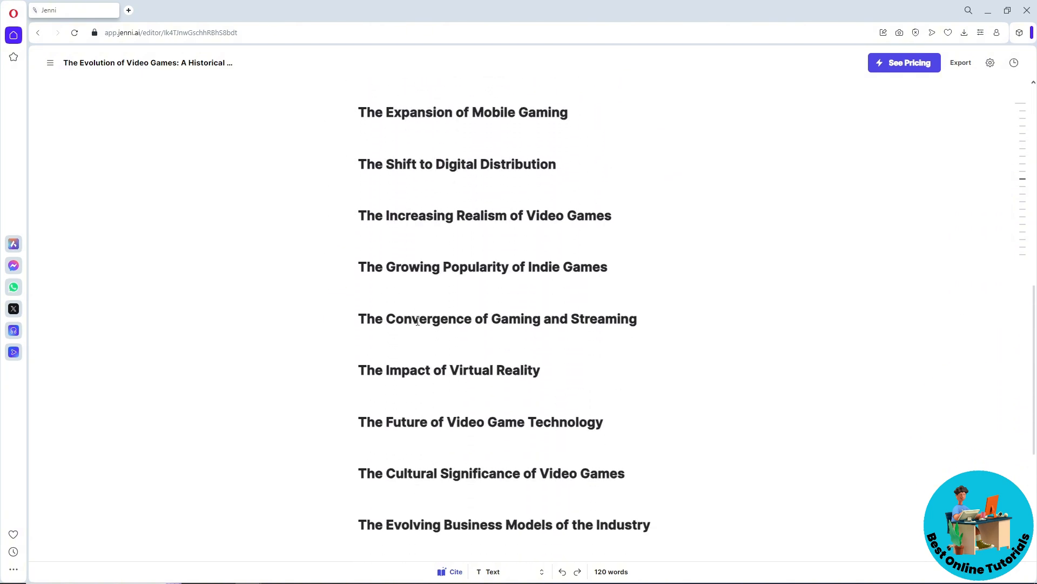
{"action": "scroll", "coordinate": [417, 321], "scroll_direction": "up", "scroll_amount": 11}
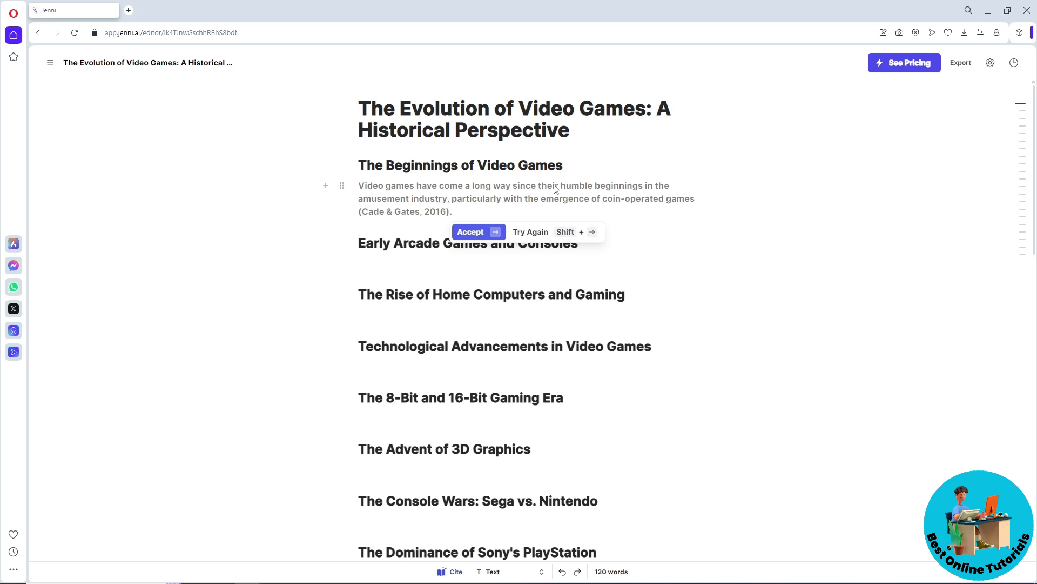
{"action": "left_click", "coordinate": [527, 234]}
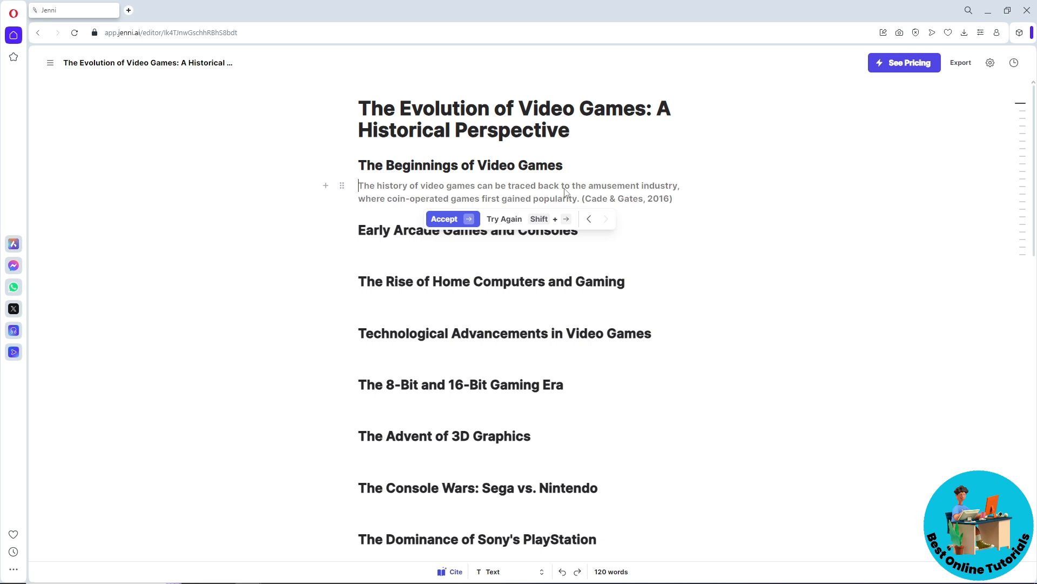
{"action": "left_click", "coordinate": [446, 218]}
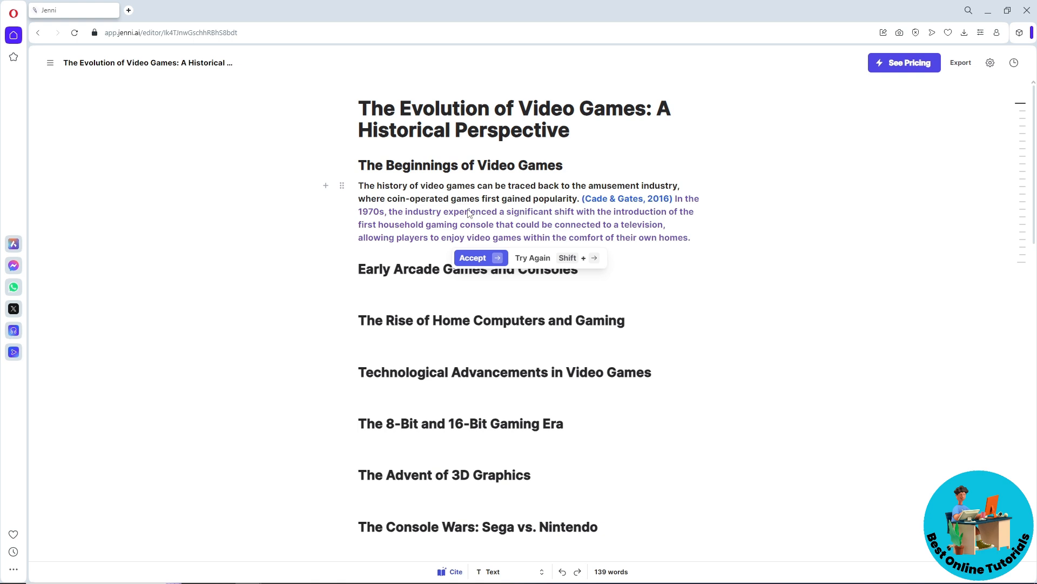
{"action": "mouse_move", "coordinate": [613, 204]}
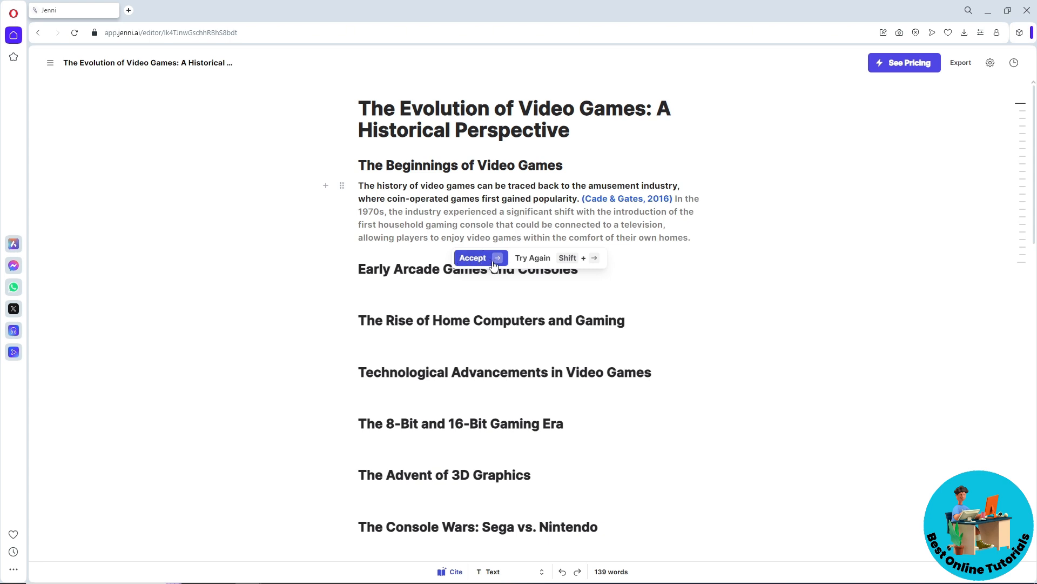
{"action": "left_click", "coordinate": [384, 289]}
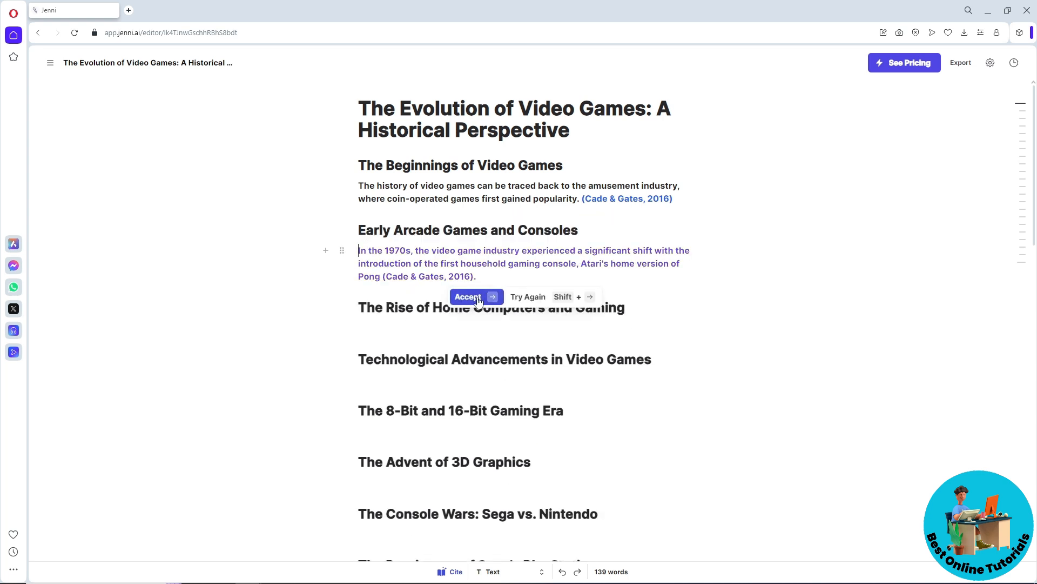
Examine the document settings, including the available citation styles and the auto-cite options, and close them.
{"action": "left_click", "coordinate": [990, 63]}
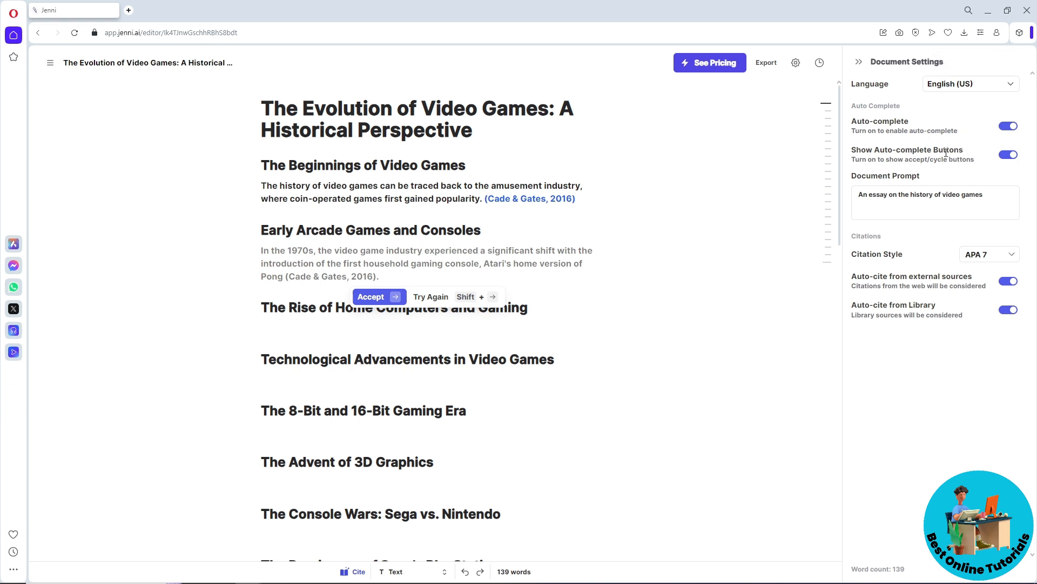
{"action": "left_click", "coordinate": [979, 258]}
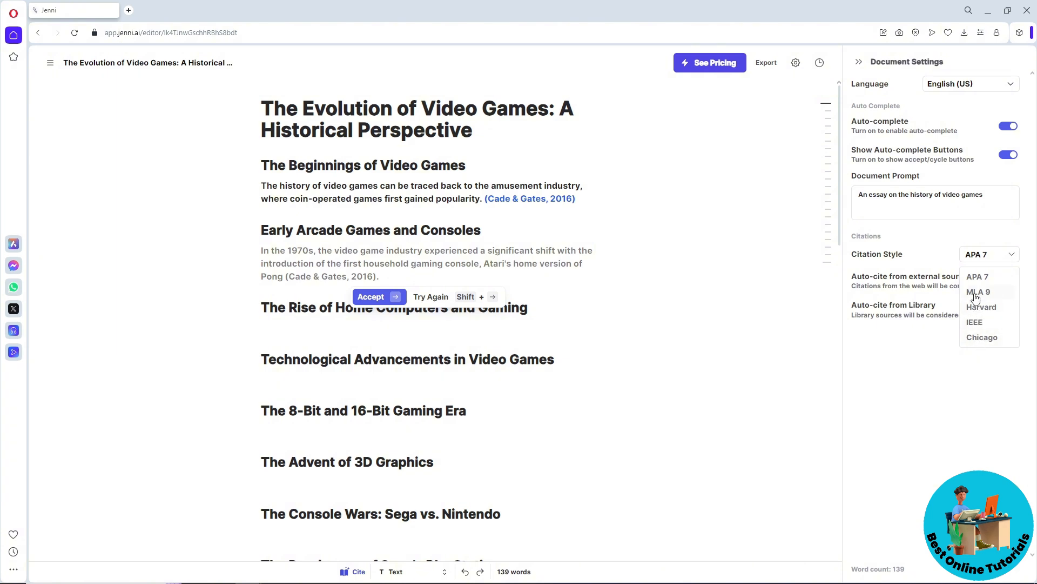
{"action": "left_click", "coordinate": [978, 258]}
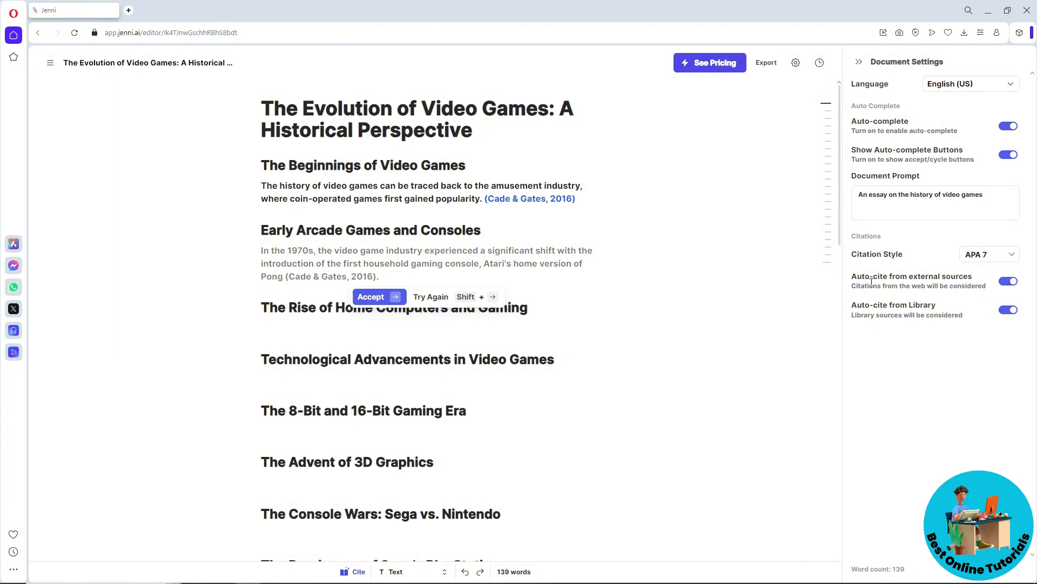
{"action": "left_click_drag", "start_coordinate": [863, 277], "coordinate": [909, 276]}
{"action": "left_click_drag", "start_coordinate": [859, 307], "coordinate": [884, 306]}
{"action": "left_click", "coordinate": [885, 307]}
{"action": "left_click", "coordinate": [859, 62]}
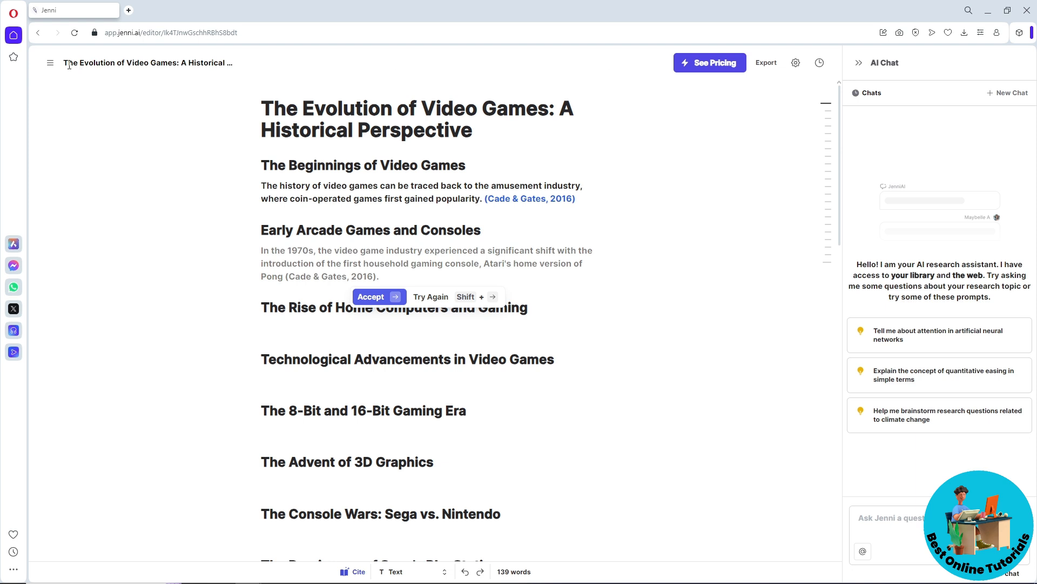
View the source library, and open the AI chat at its question field.
{"action": "mouse_move", "coordinate": [53, 65]}
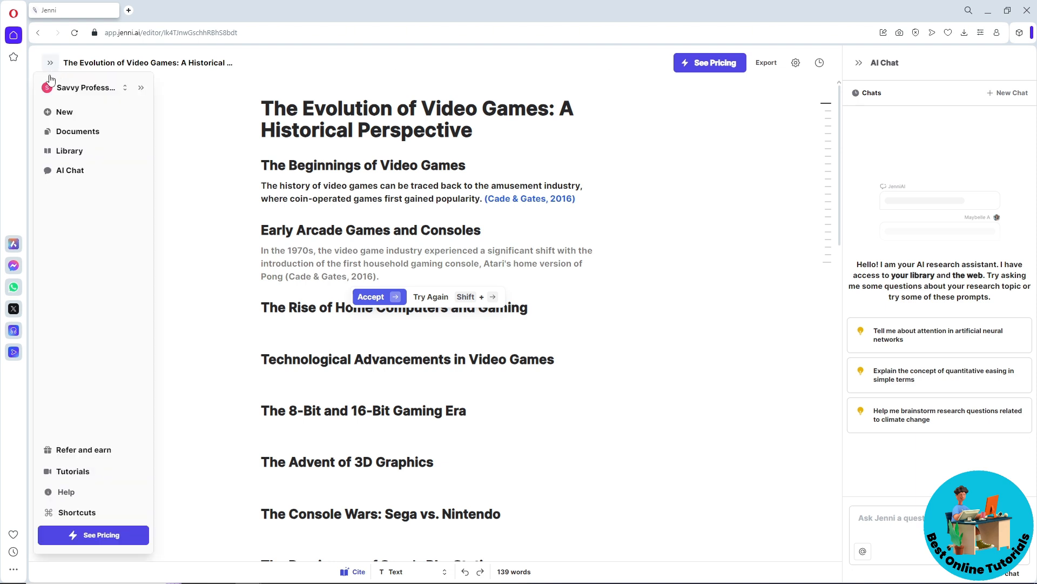
{"action": "left_click", "coordinate": [95, 156]}
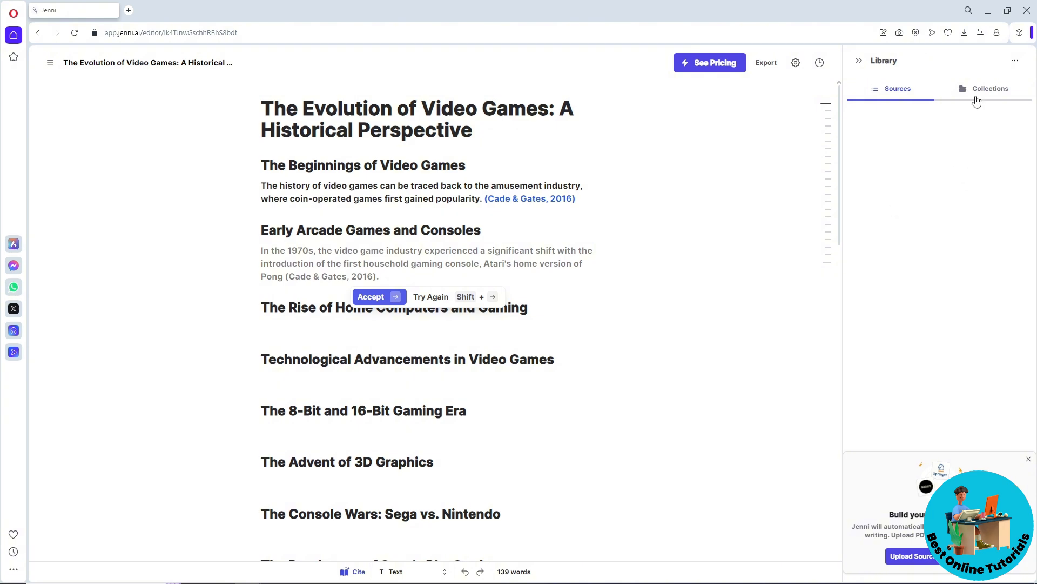
{"action": "mouse_move", "coordinate": [42, 79]}
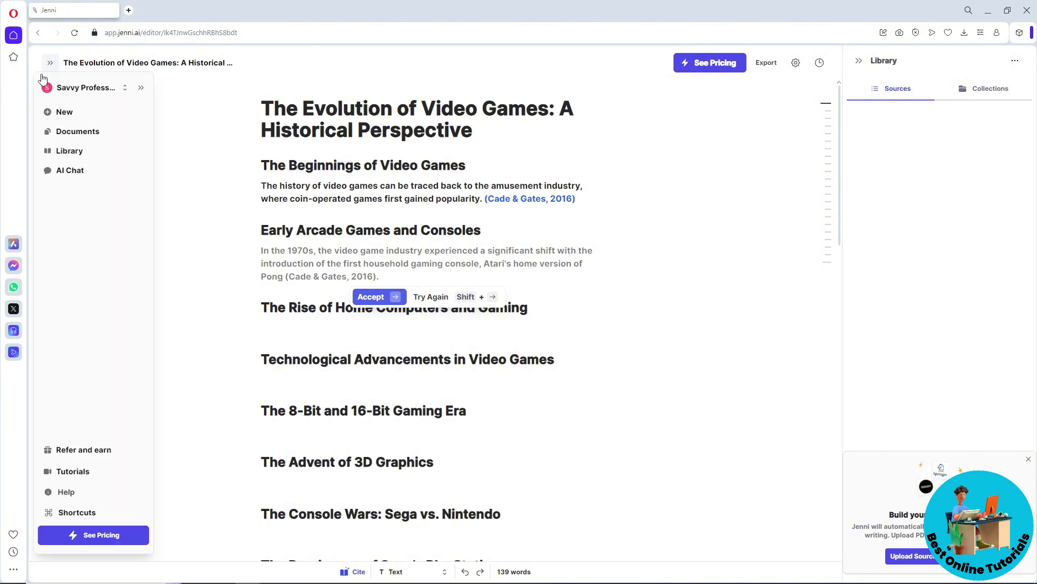
{"action": "left_click", "coordinate": [68, 175]}
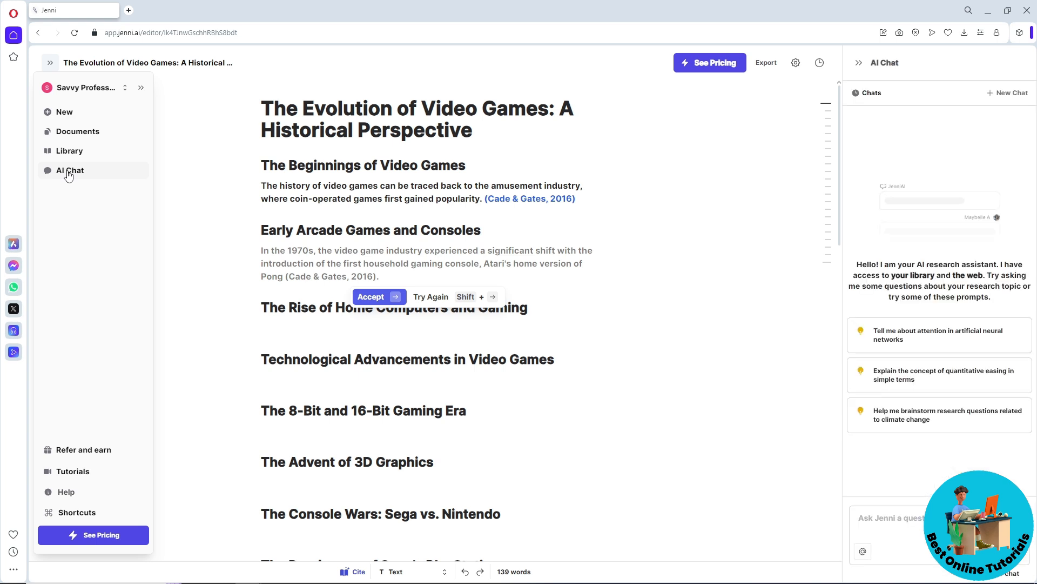
{"action": "left_click", "coordinate": [894, 519]}
{"action": "mouse_move", "coordinate": [54, 64]}
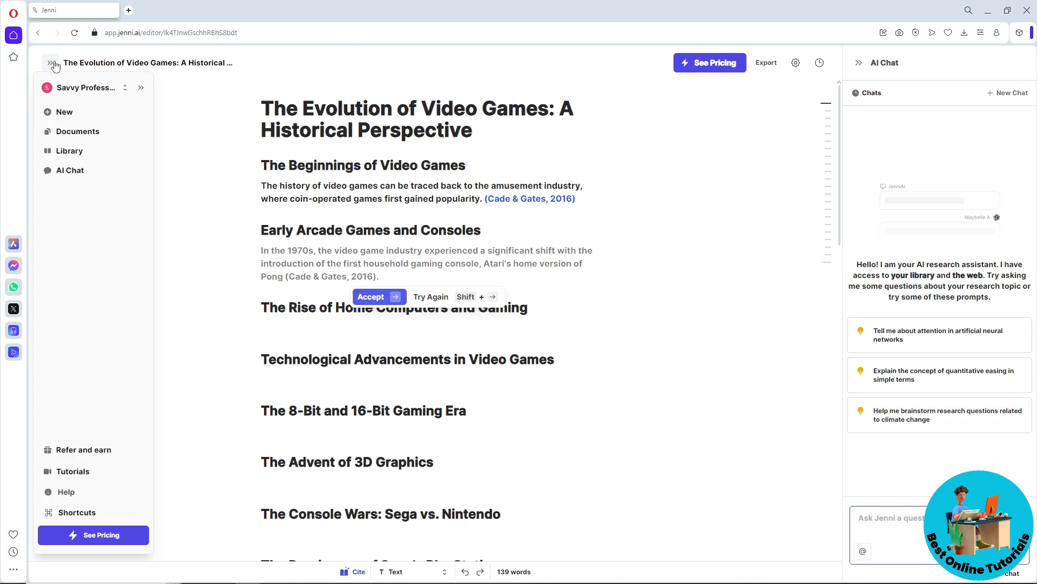